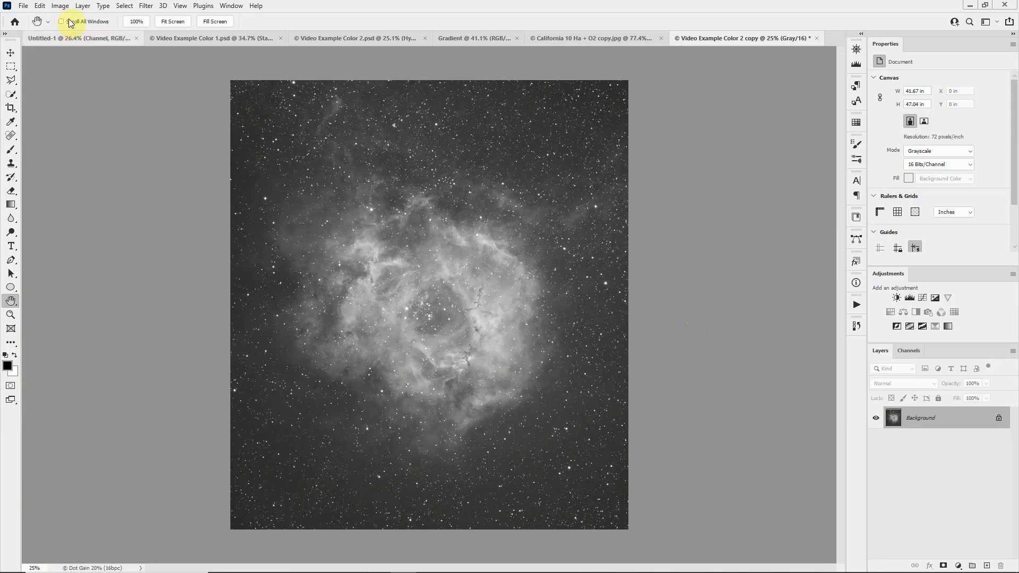
click(59, 7)
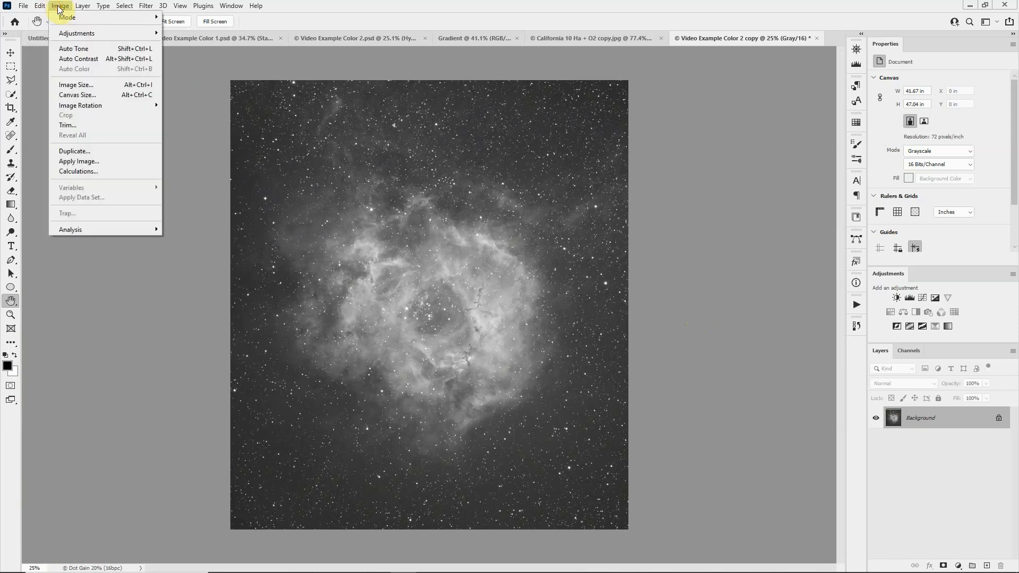
mouse_move(69, 18)
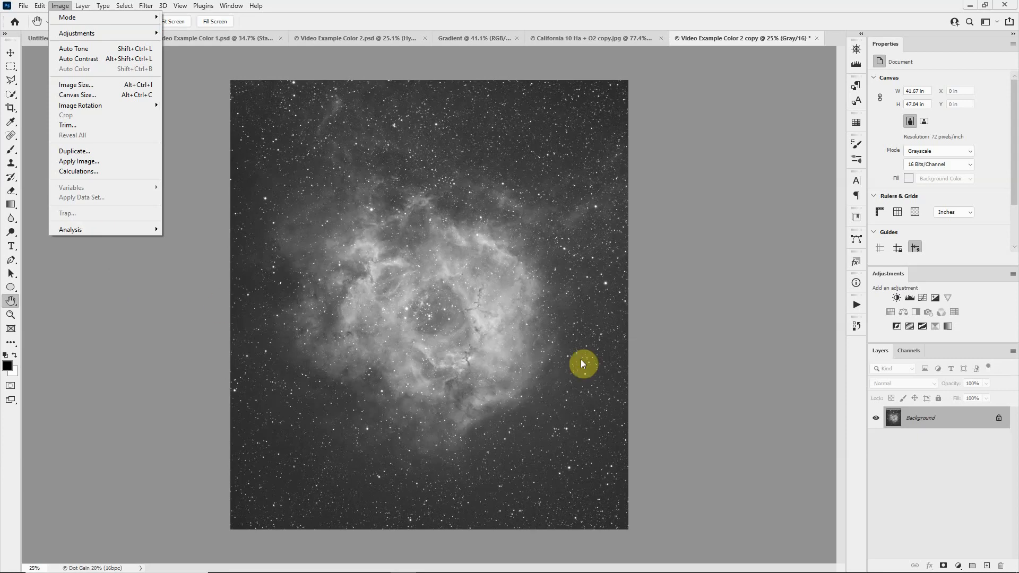
click(738, 379)
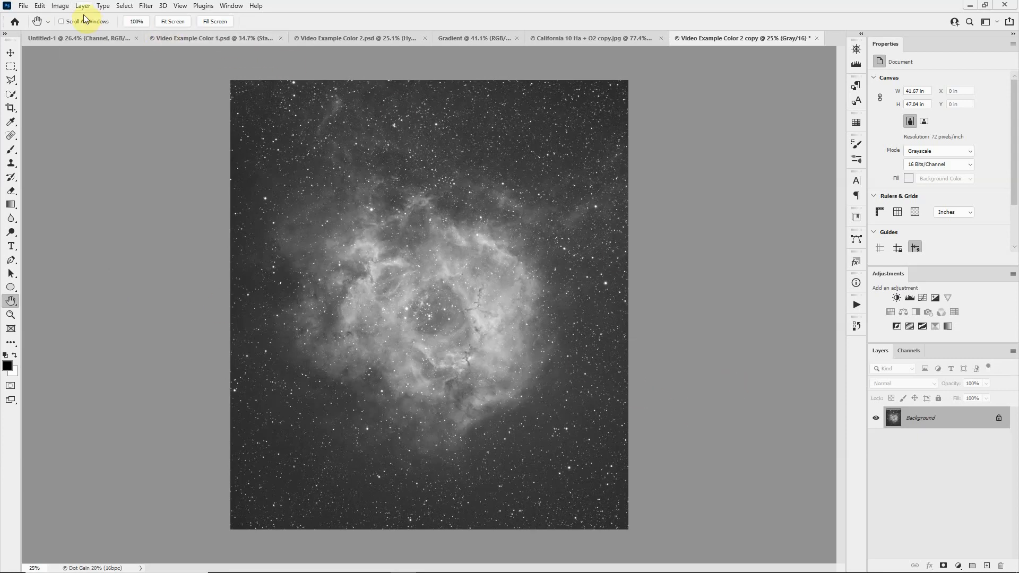
click(70, 10)
mouse_move(69, 17)
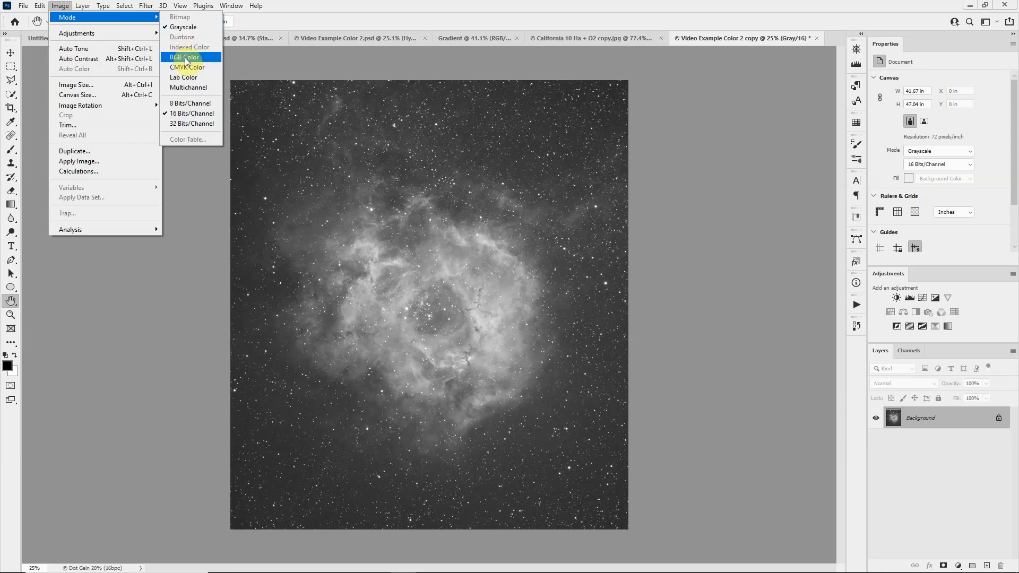
click(723, 301)
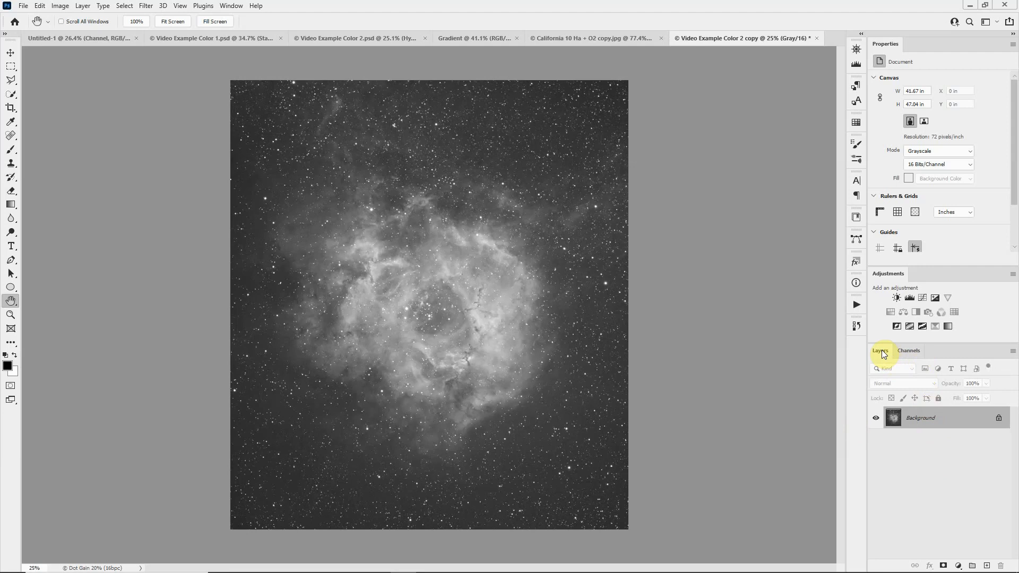
- Show the nebula image's channels and convert the image from Grayscale to RGB Color mode
click(912, 352)
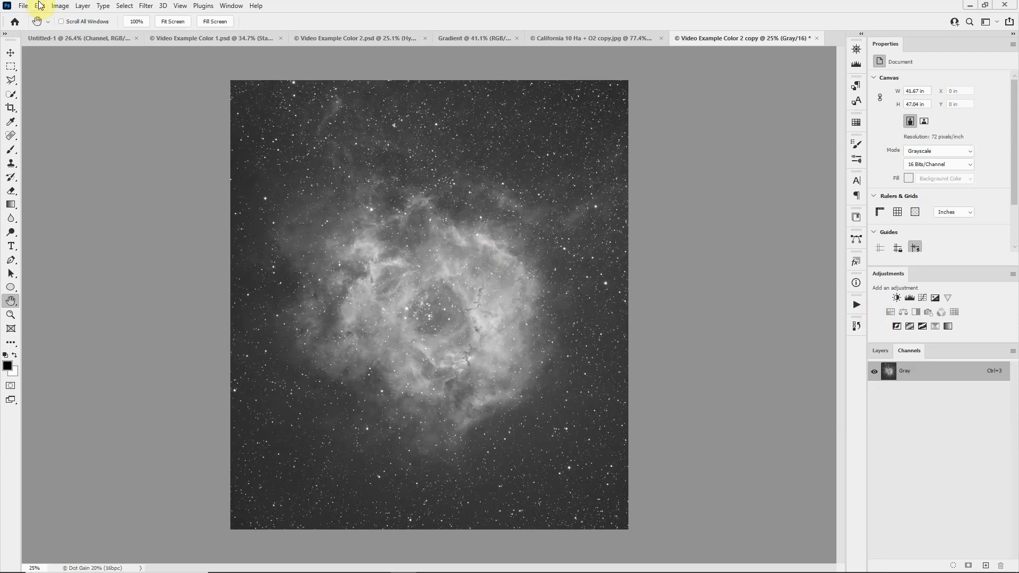
click(60, 5)
mouse_move(68, 20)
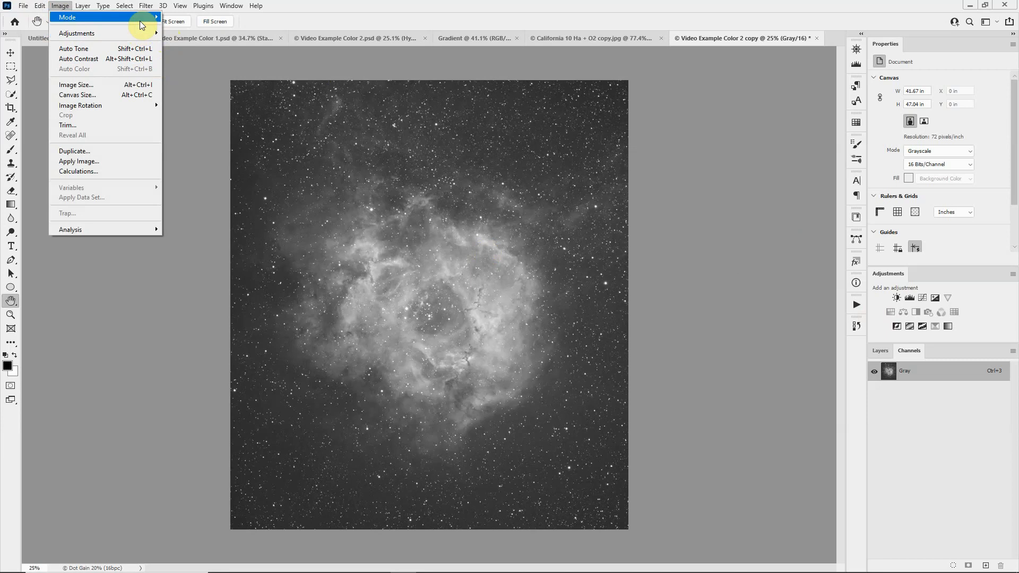
mouse_move(142, 25)
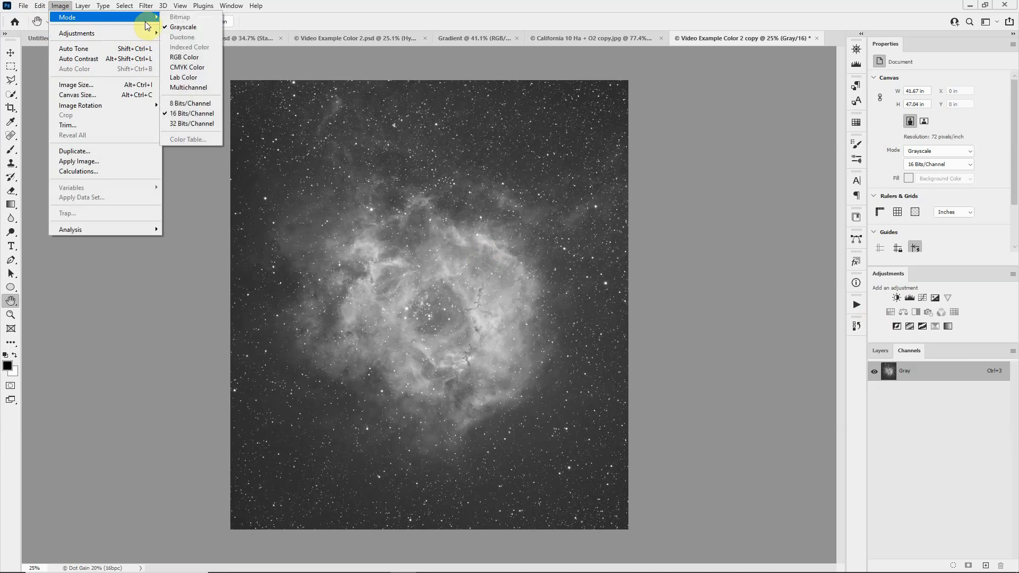
click(193, 58)
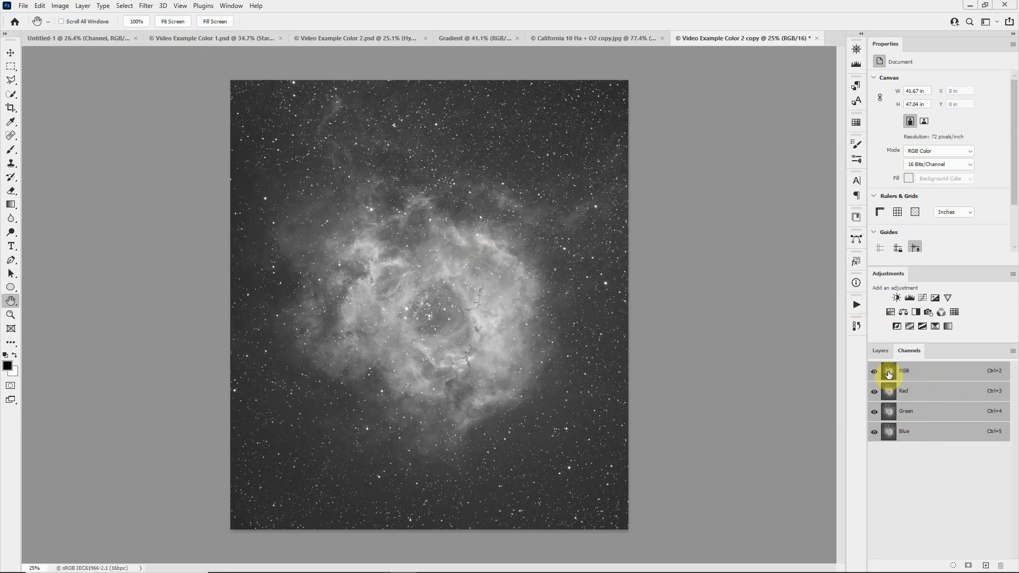
- Examine the nebula image's Red, Green and Blue channels one by one and return to the RGB composite
click(929, 393)
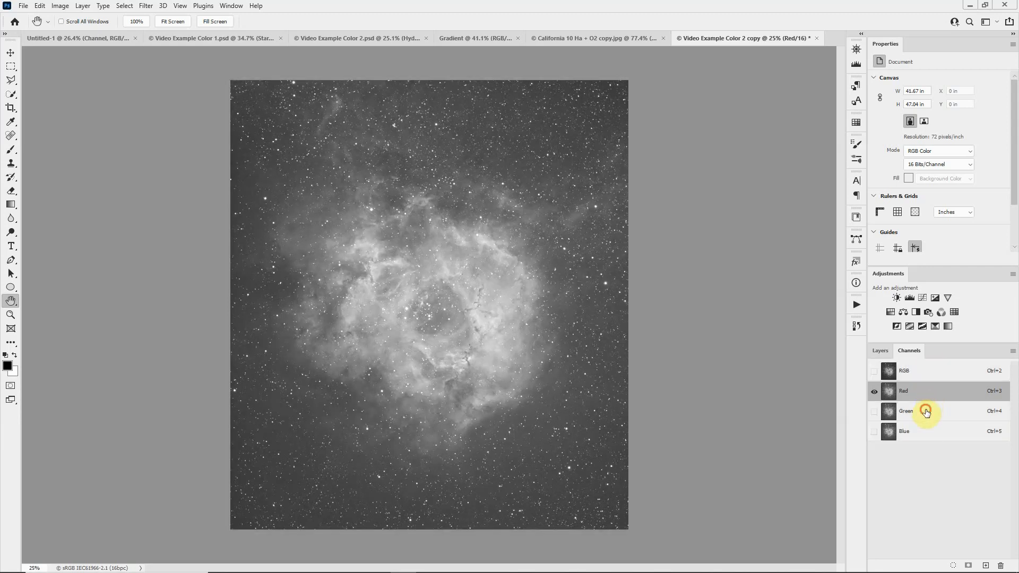
click(928, 410)
click(921, 436)
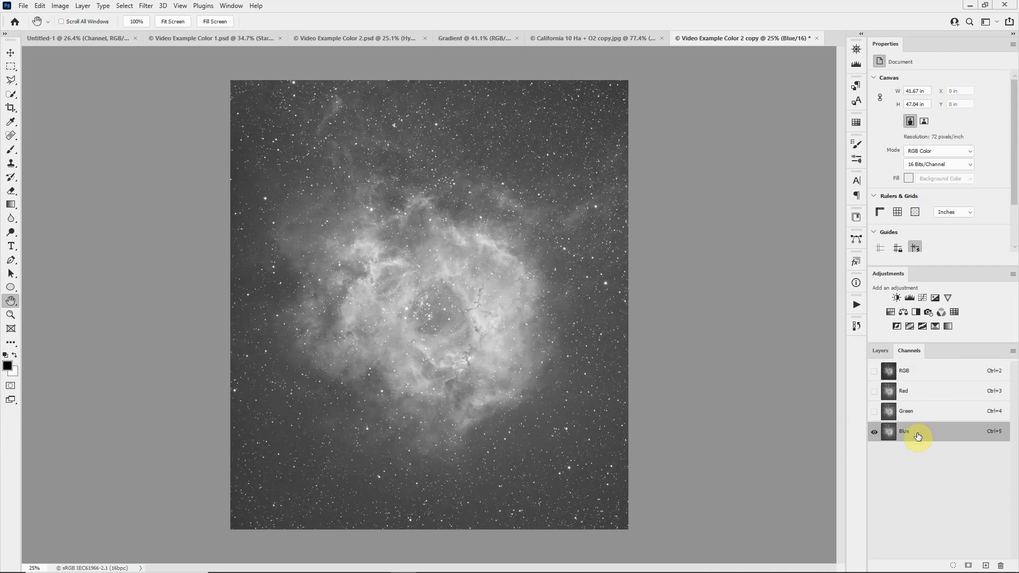
click(930, 391)
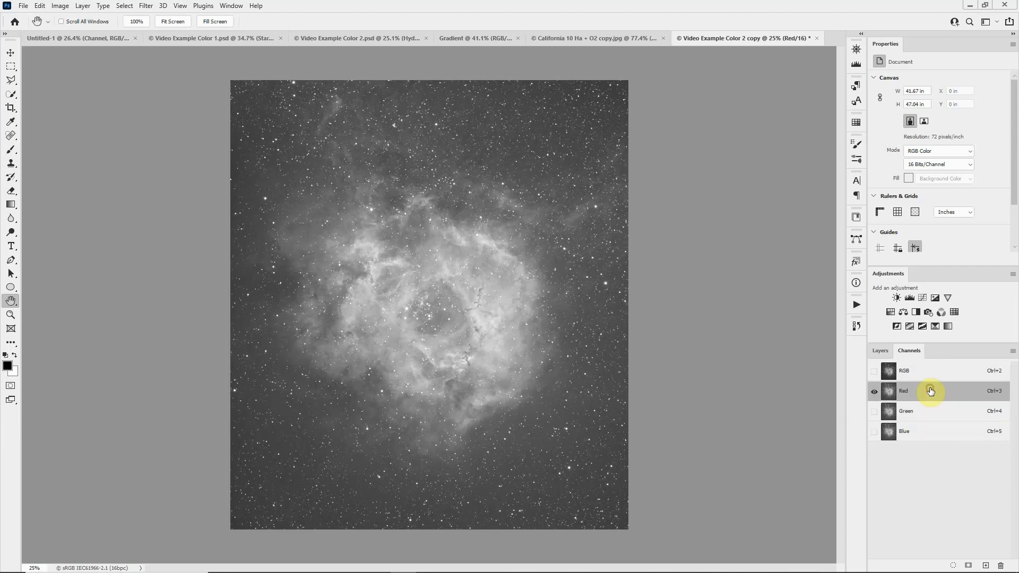
click(930, 372)
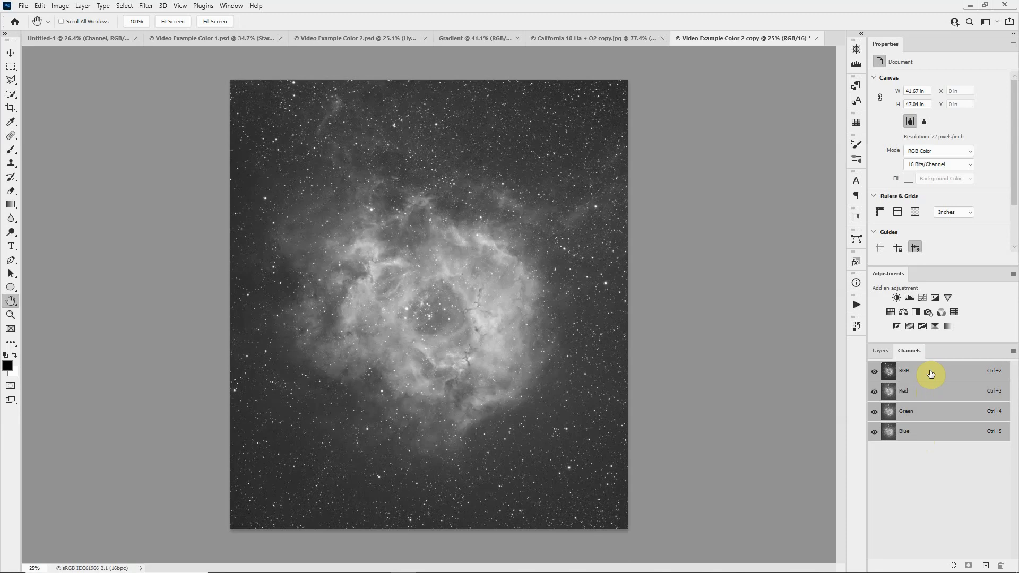
click(931, 391)
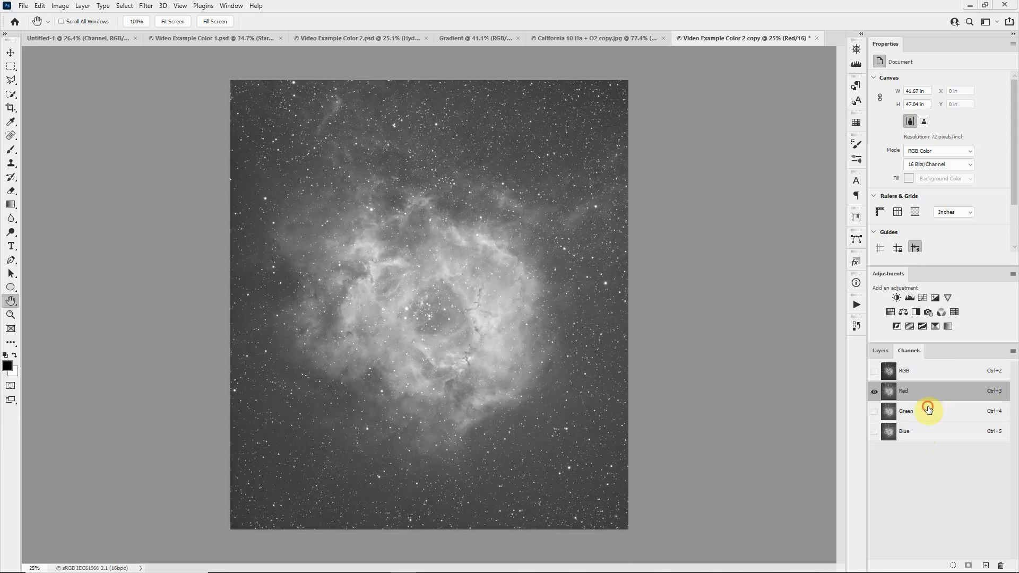
click(927, 409)
click(927, 429)
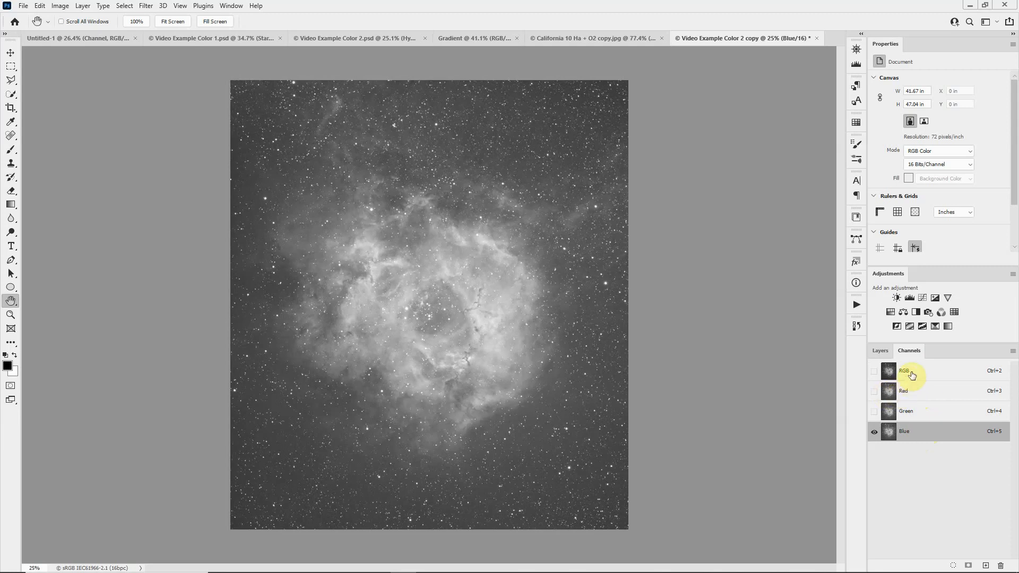
click(908, 374)
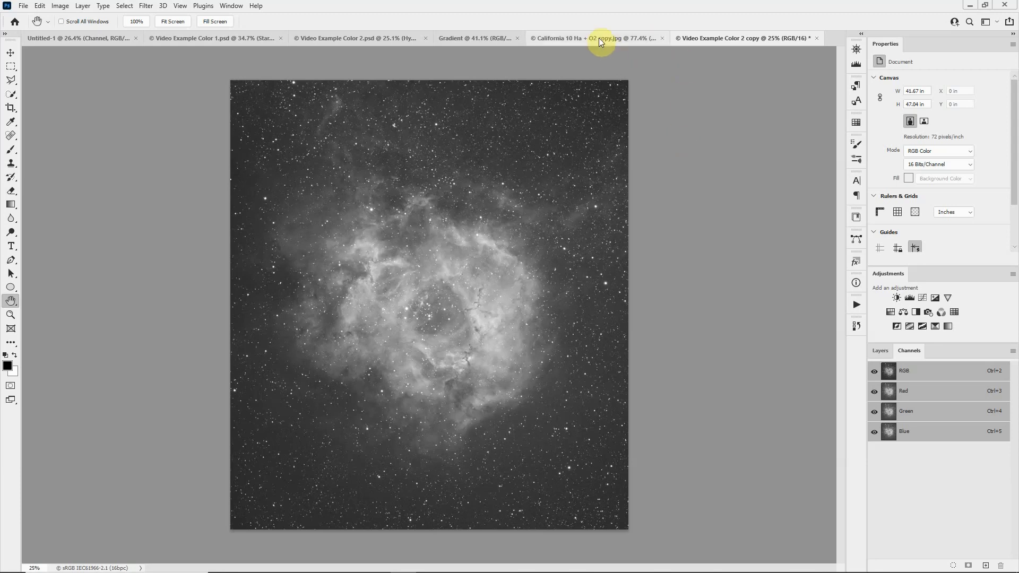
- In the Gradient document, fill the white Background layer with a horizontal black-to-white linear gradient across the full canvas width
click(470, 37)
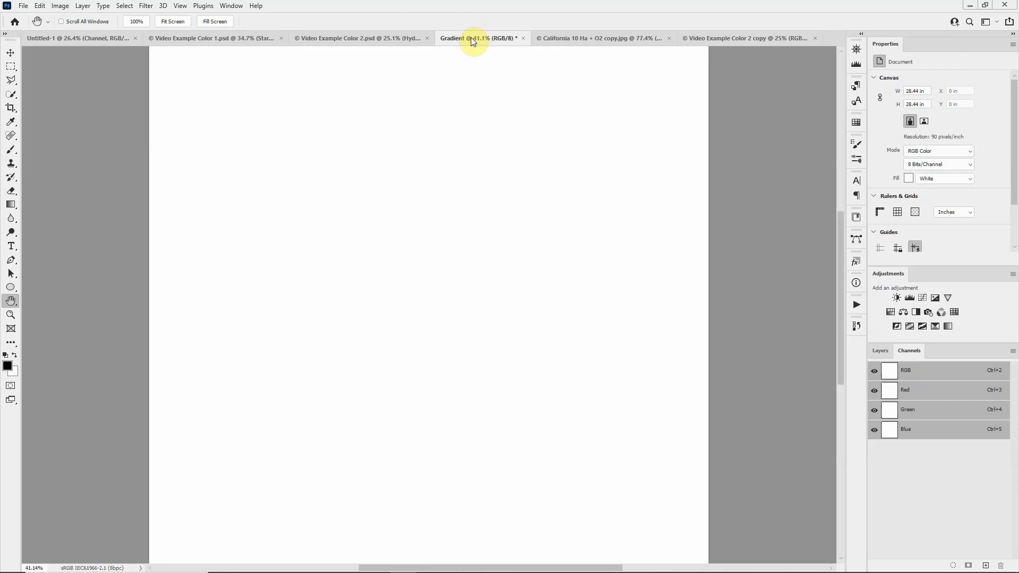
click(885, 351)
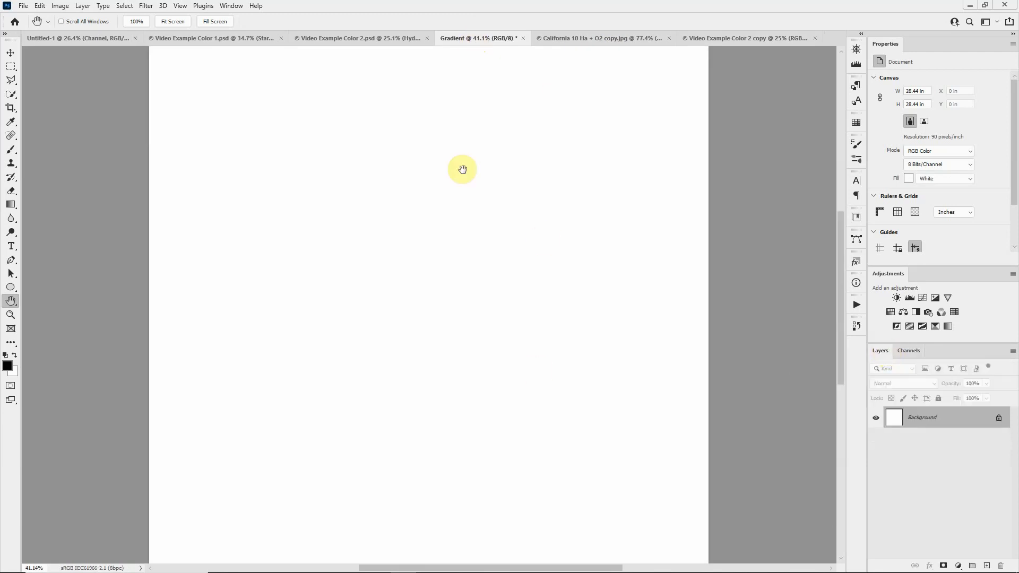
key(ctrl+minus)
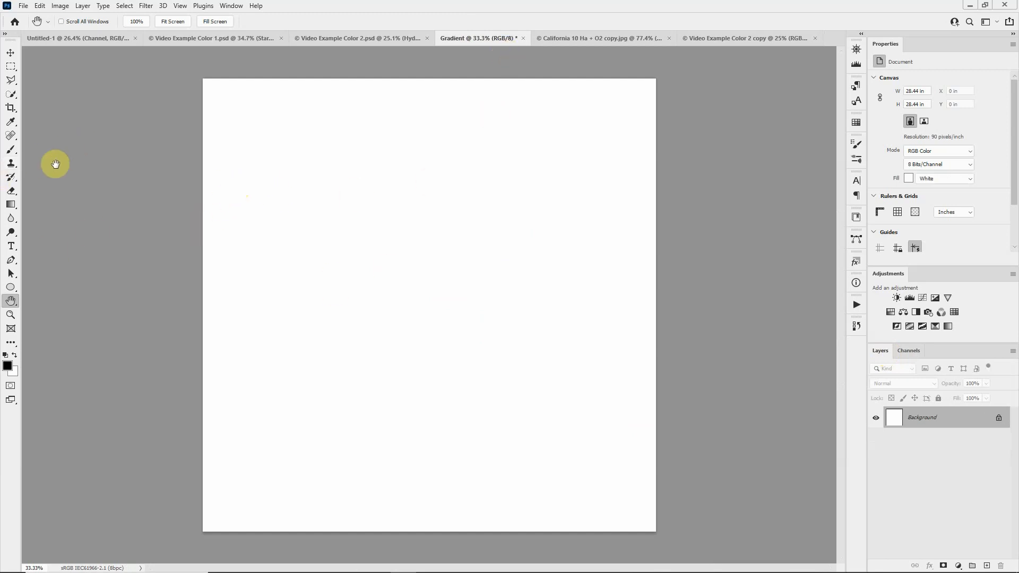
click(14, 203)
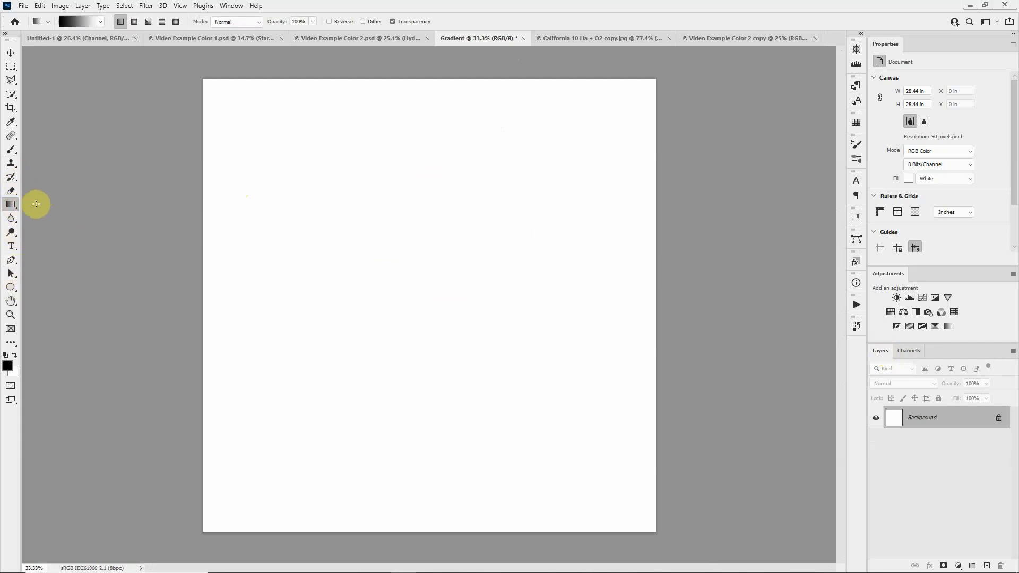
drag(205, 271, 653, 289)
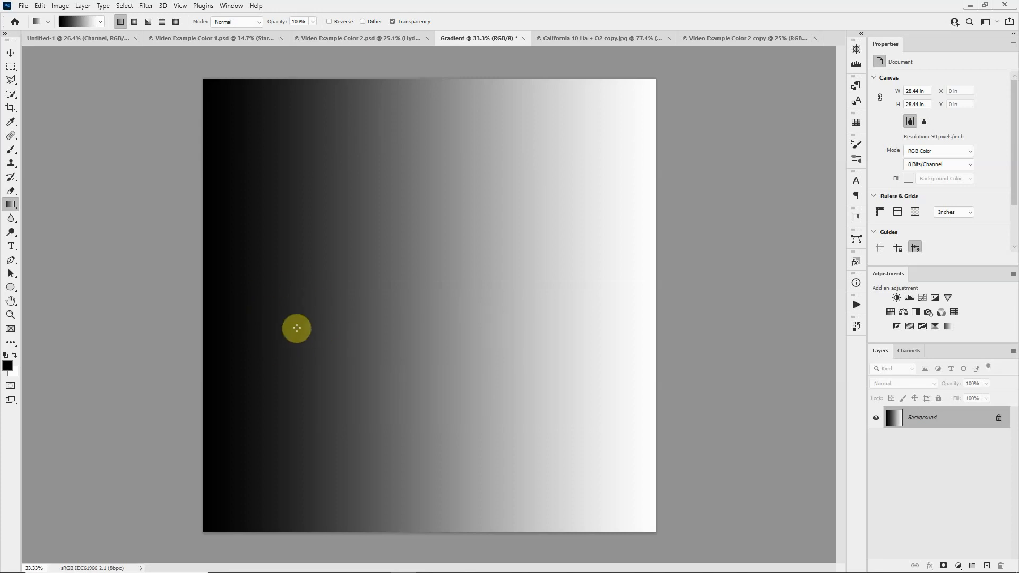
- Add a Curves adjustment layer above the gradient Background layer
scroll(284, 321, up, 2)
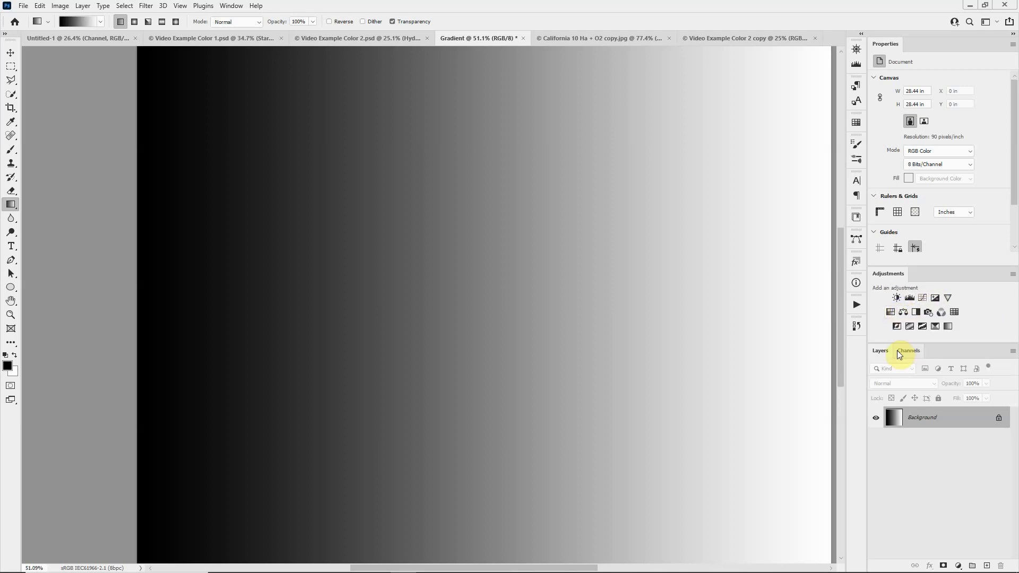
click(81, 7)
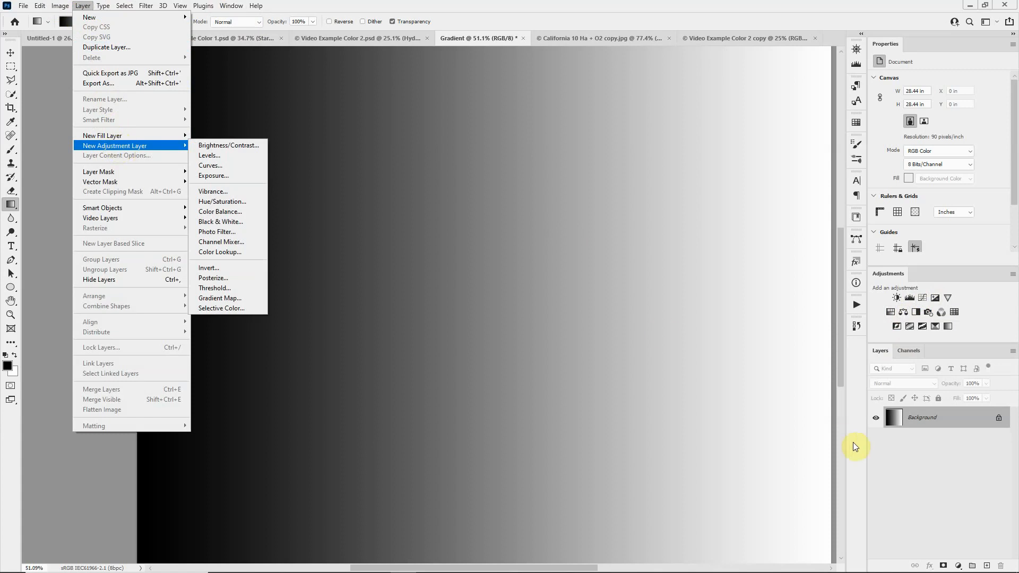
click(934, 472)
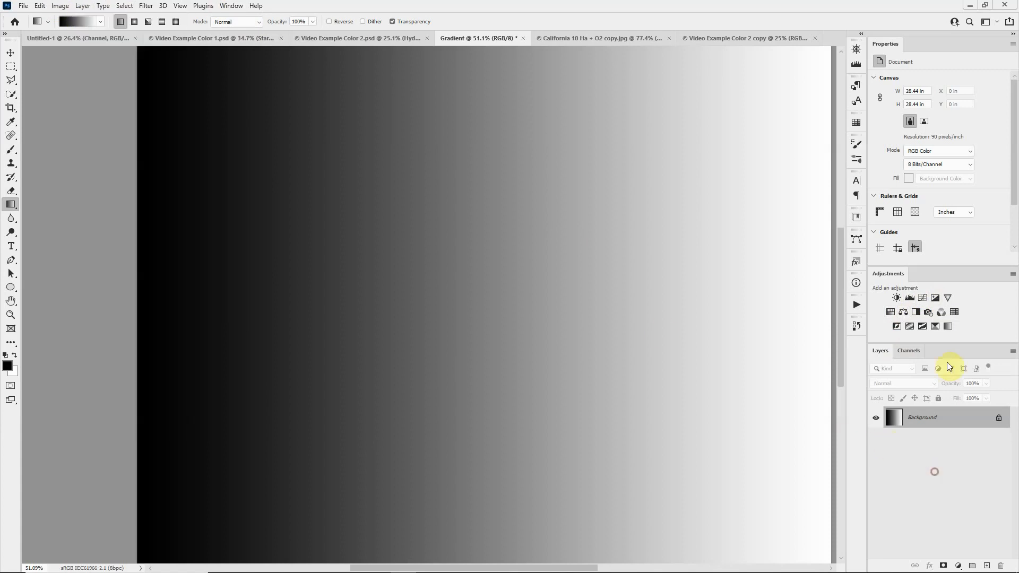
click(921, 299)
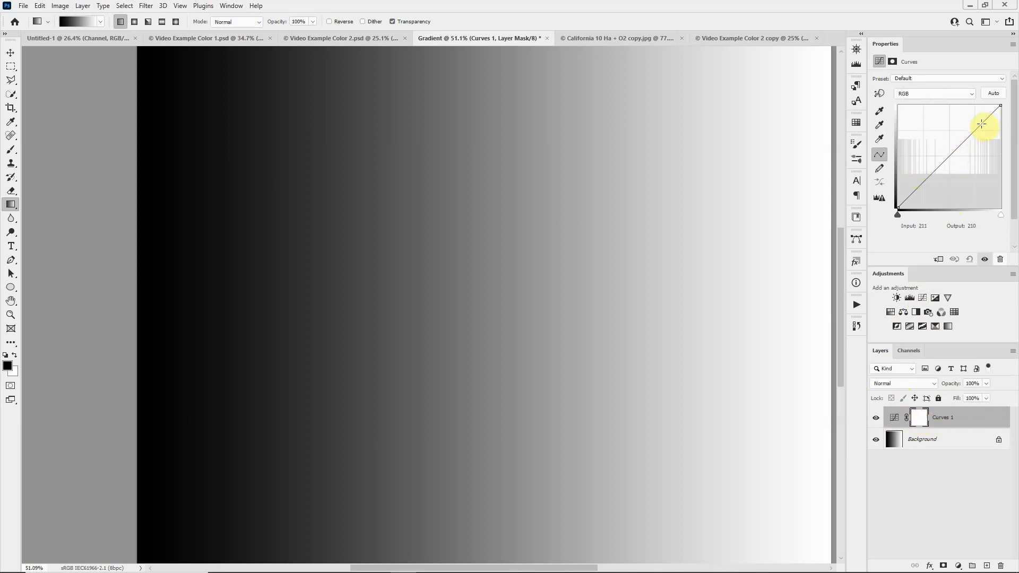
- Try darkening and brightening the gradient by bending the midtones of the RGB curve, and reset the curve to its default
drag(958, 147, 965, 168)
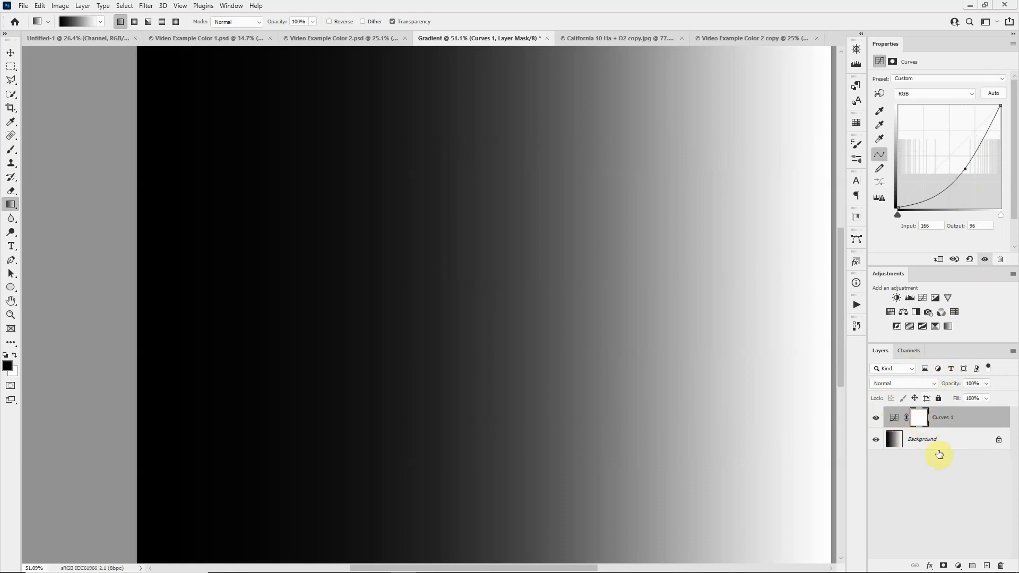
drag(965, 169, 958, 142)
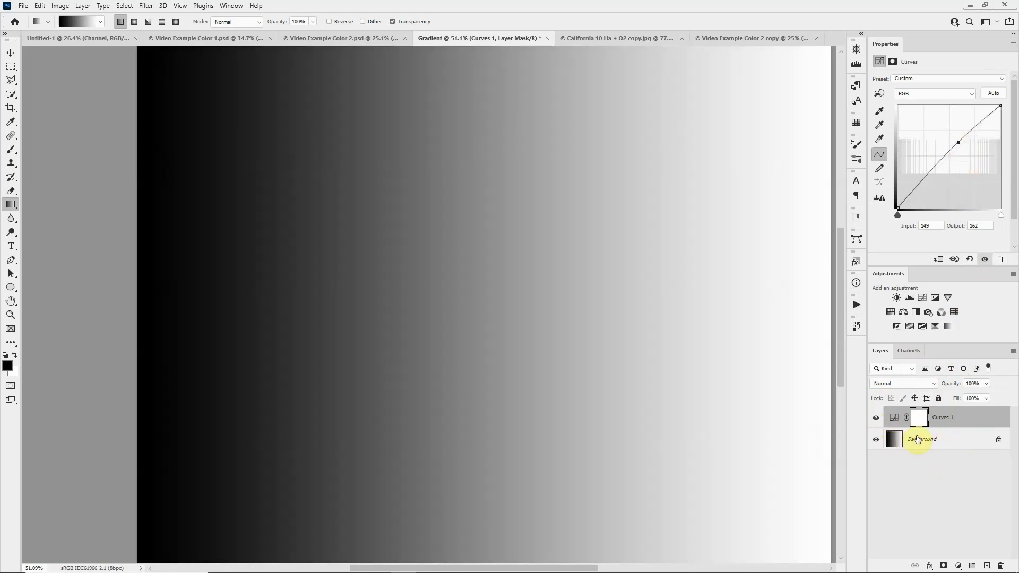
mouse_move(957, 142)
mouse_down()
mouse_move(949, 115)
mouse_move(987, 206)
mouse_move(955, 141)
mouse_up()
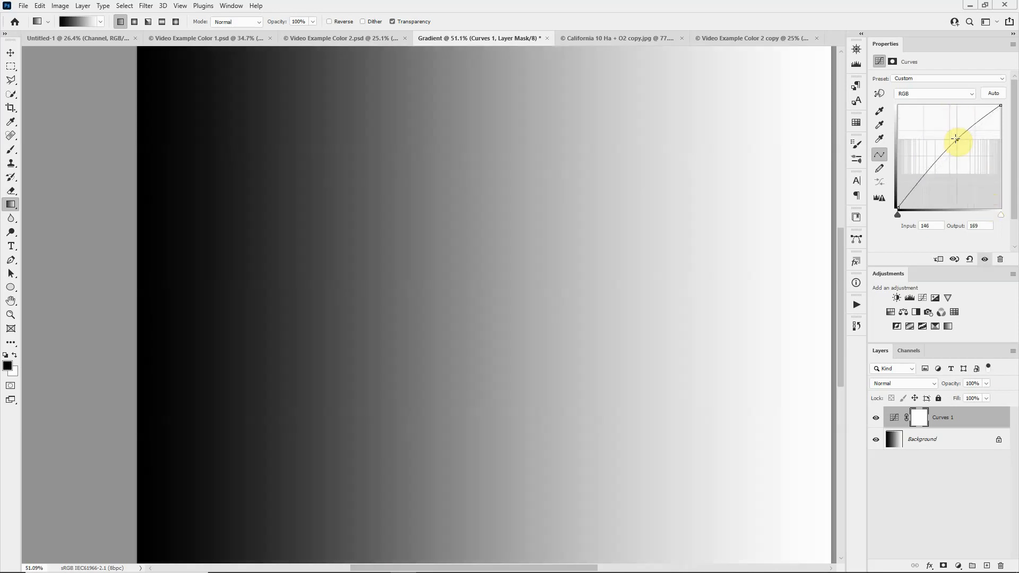
click(969, 259)
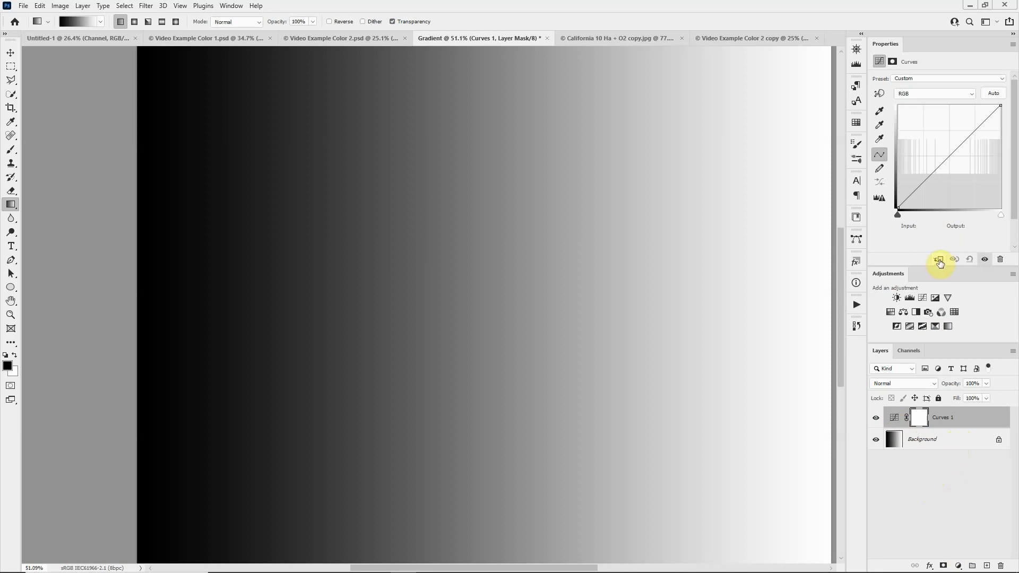
- Clip the Curves 1 adjustment layer to the Background layer, and view its layer mask and curve properties
click(981, 418)
right_click(982, 420)
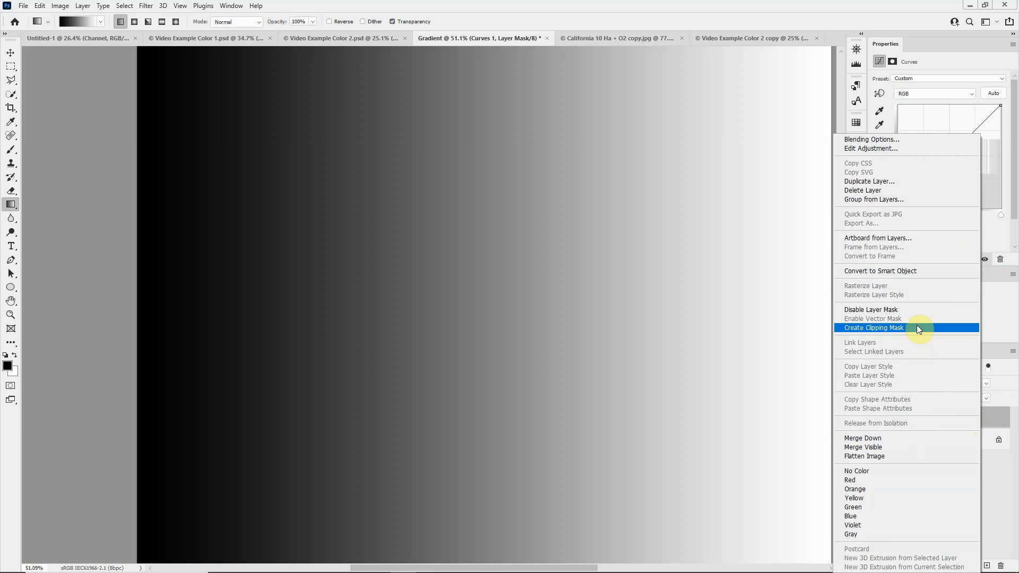
click(988, 485)
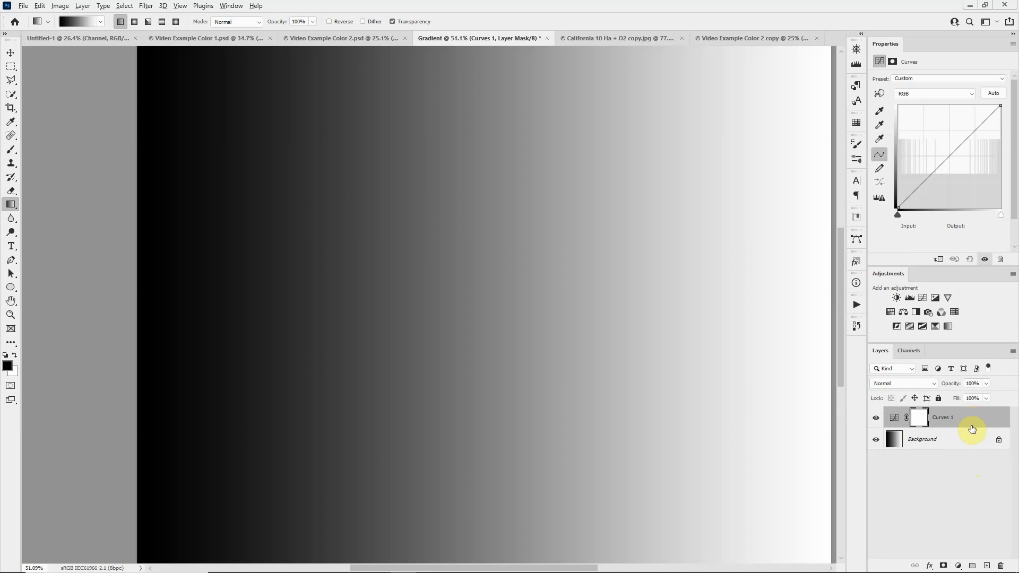
key(ctrl+0)
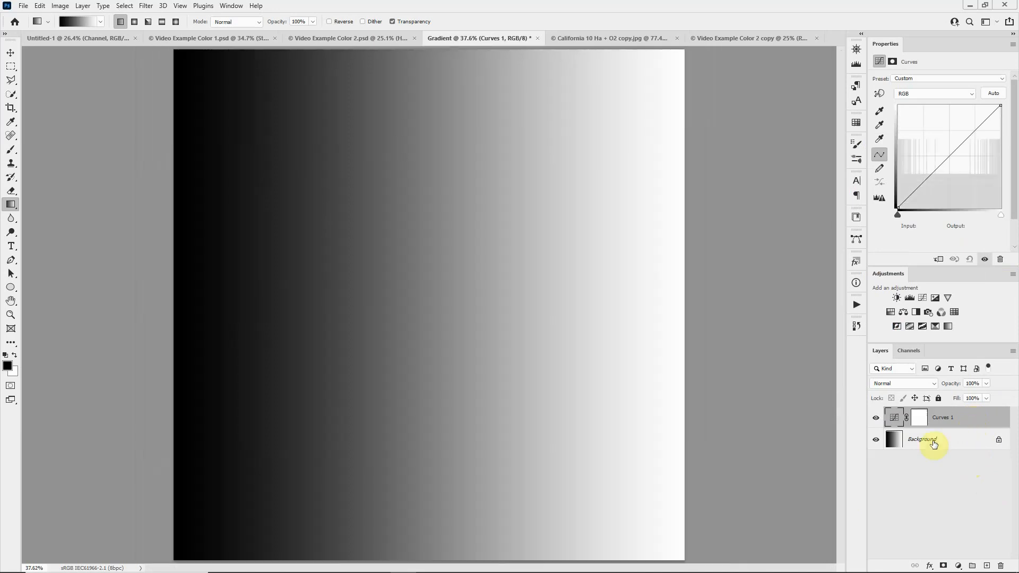
alt+click(961, 427)
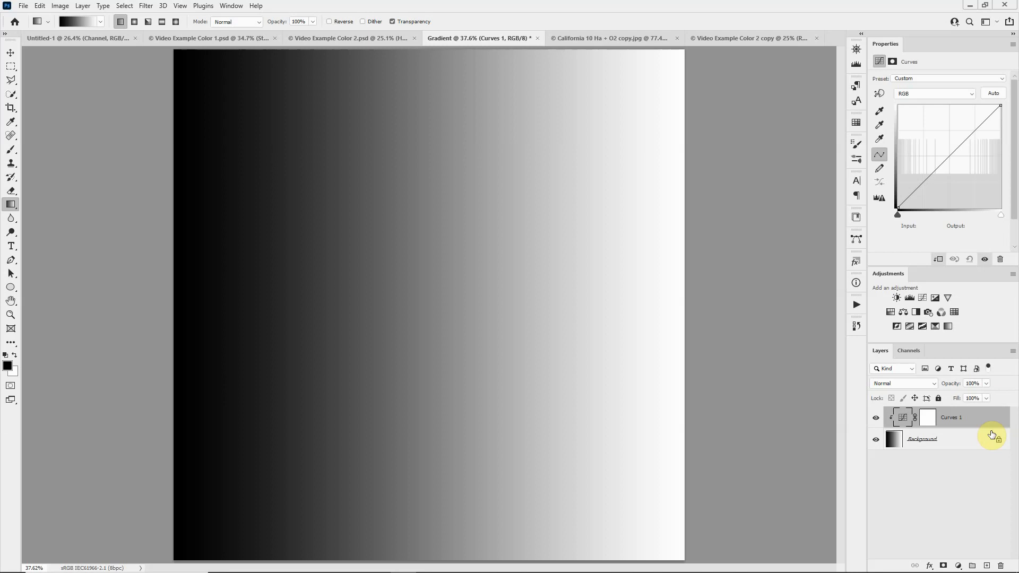
click(928, 419)
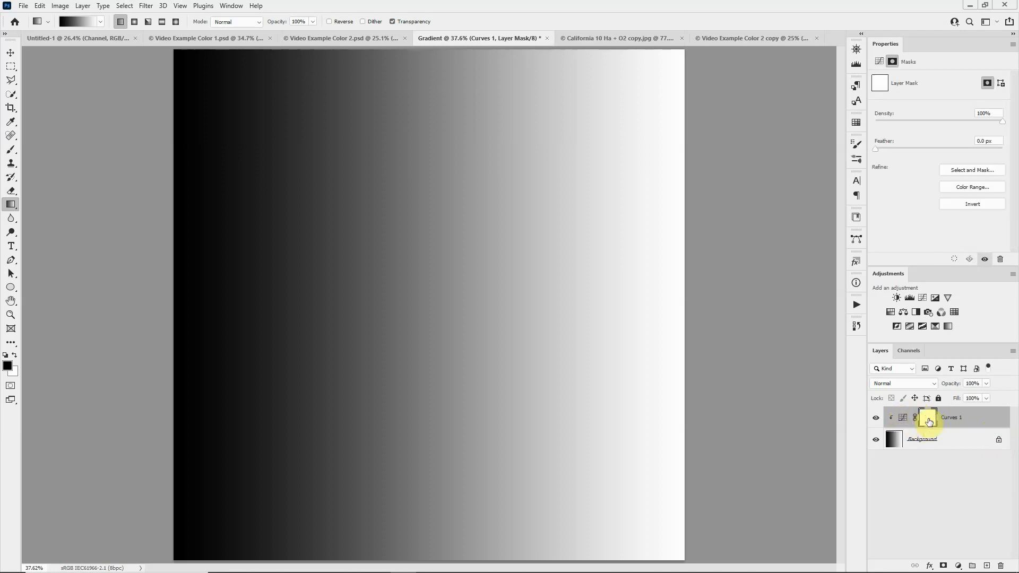
click(898, 421)
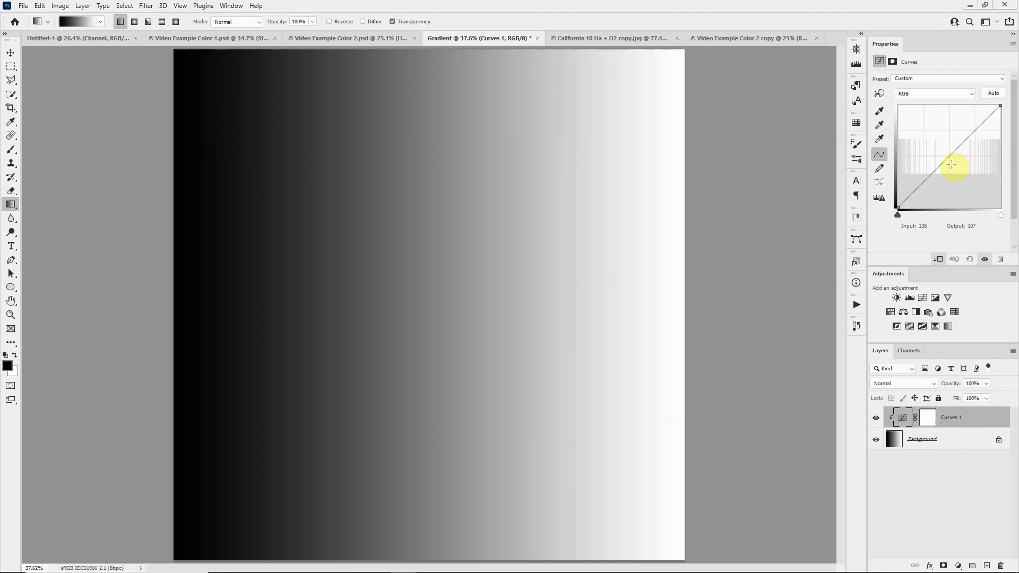
- Bend the Curves 1 RGB curve upward to brighten the gradient, and pull it down to input 168, output 57 to darken it
drag(948, 160, 928, 142)
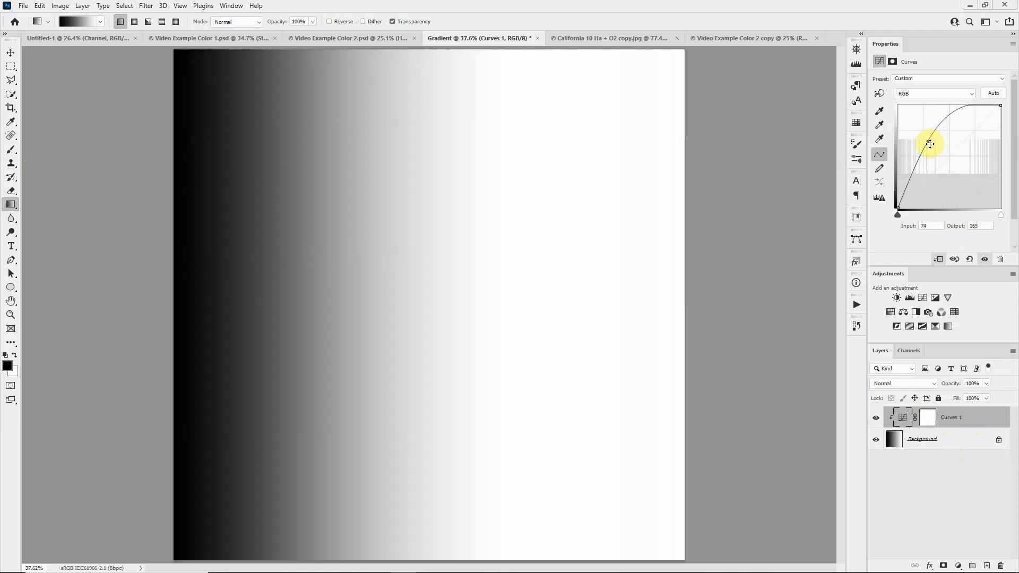
drag(928, 142, 964, 185)
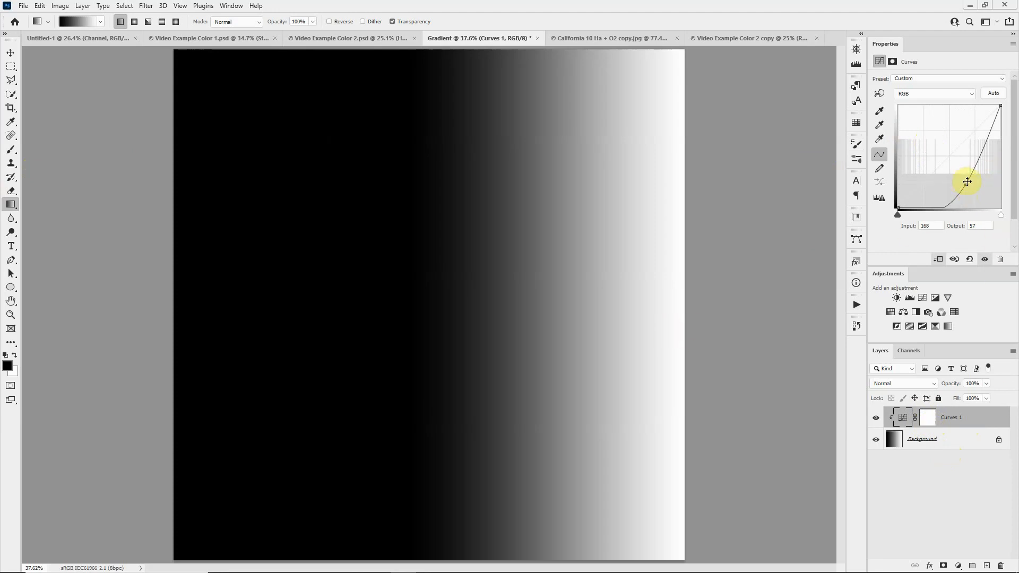
- Paint a winding S-shaped black stroke on the Curves 1 layer mask with a soft 500 px brush, and compare with the adjustment hidden and shown
click(10, 150)
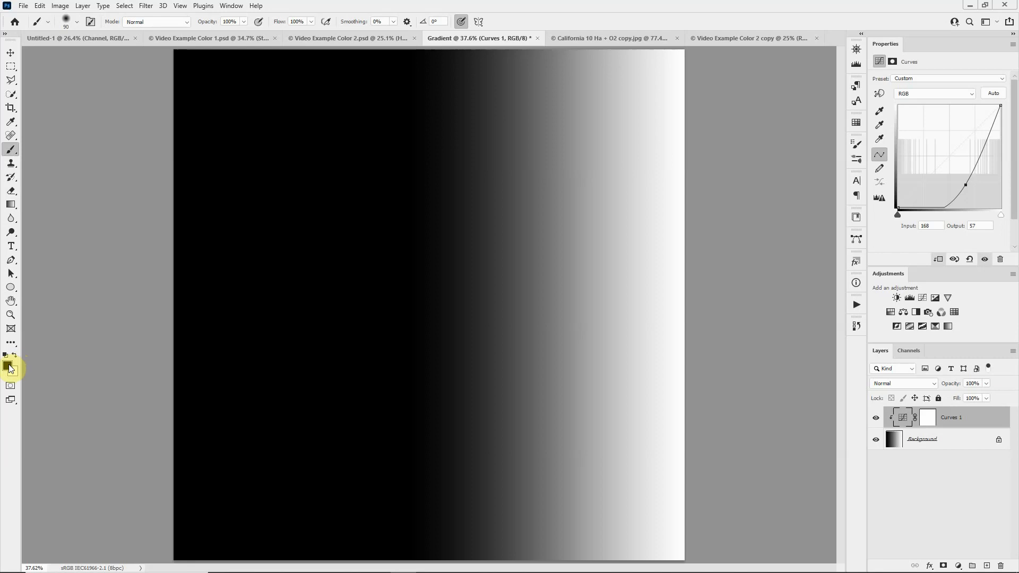
click(8, 366)
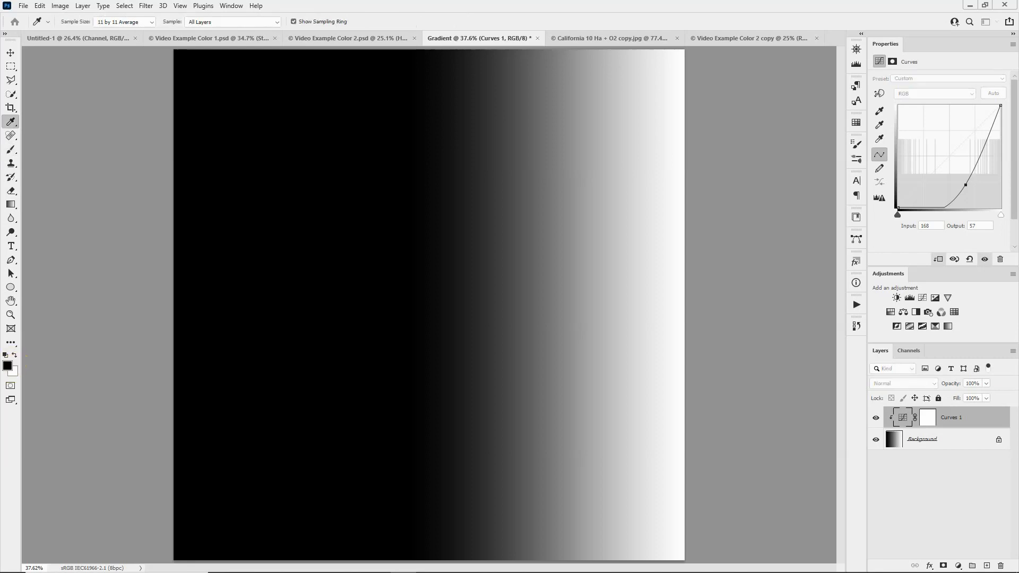
key(Escape)
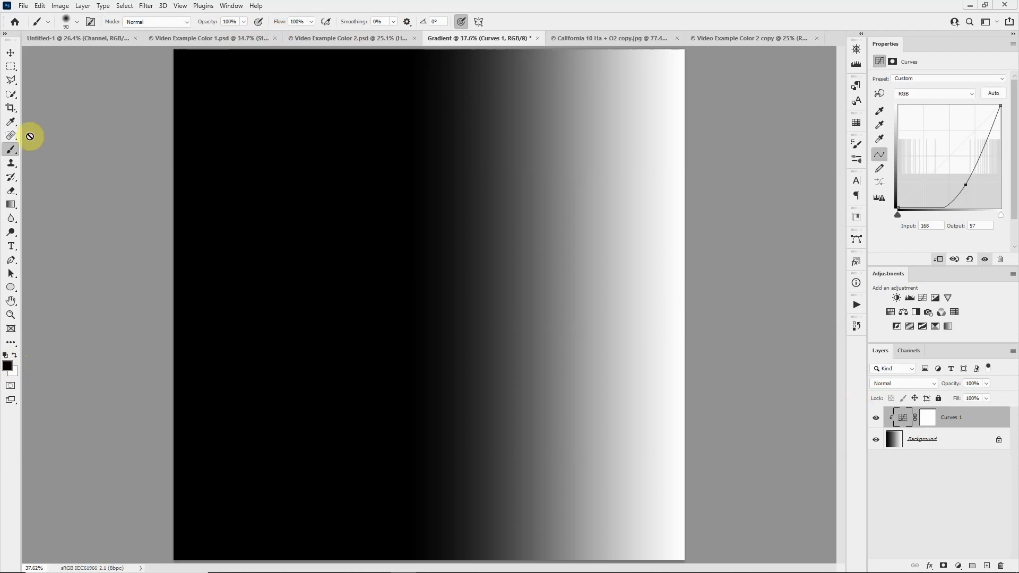
click(929, 417)
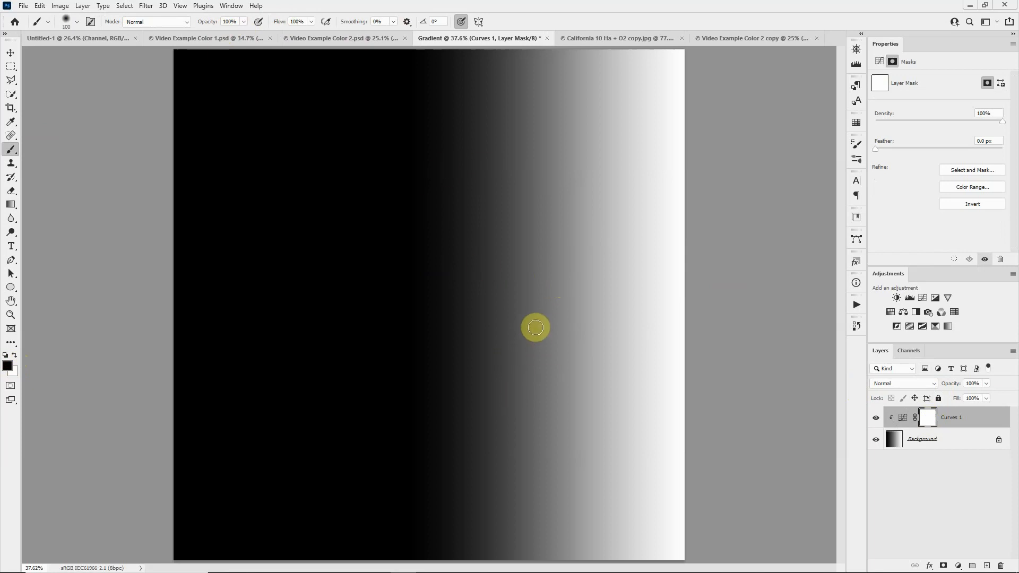
key(bracketright)
key(bracketright)
key(bracketright)
key(bracketright)
key(bracketright)
key(bracketright)
key(bracketright)
key(bracketright)
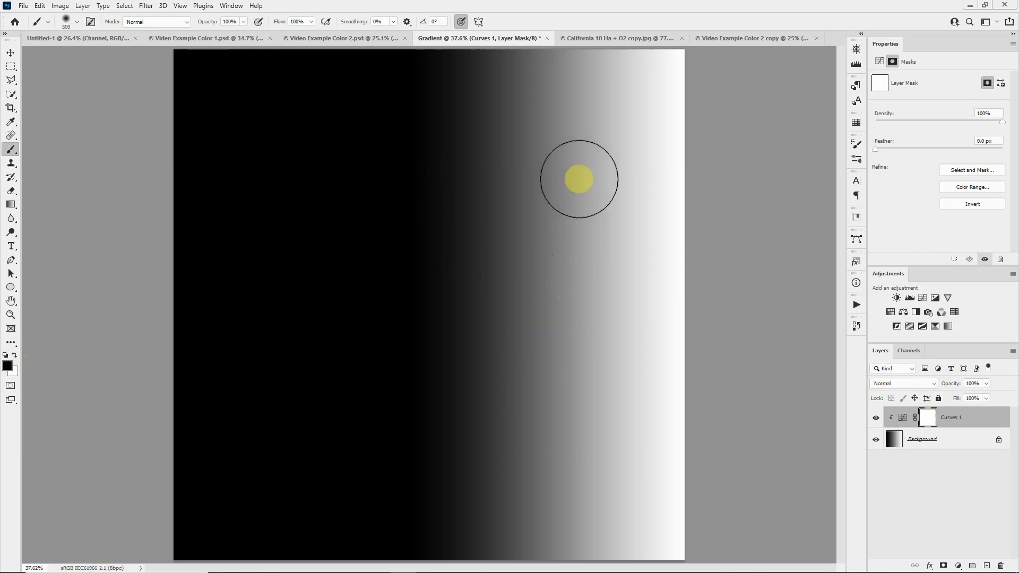
mouse_move(579, 179)
mouse_down()
mouse_move(572, 151)
mouse_move(540, 212)
mouse_move(371, 190)
mouse_move(288, 245)
mouse_move(303, 288)
mouse_move(404, 331)
mouse_move(552, 350)
mouse_move(597, 393)
mouse_move(584, 419)
mouse_move(499, 444)
mouse_move(421, 443)
mouse_move(371, 480)
mouse_up()
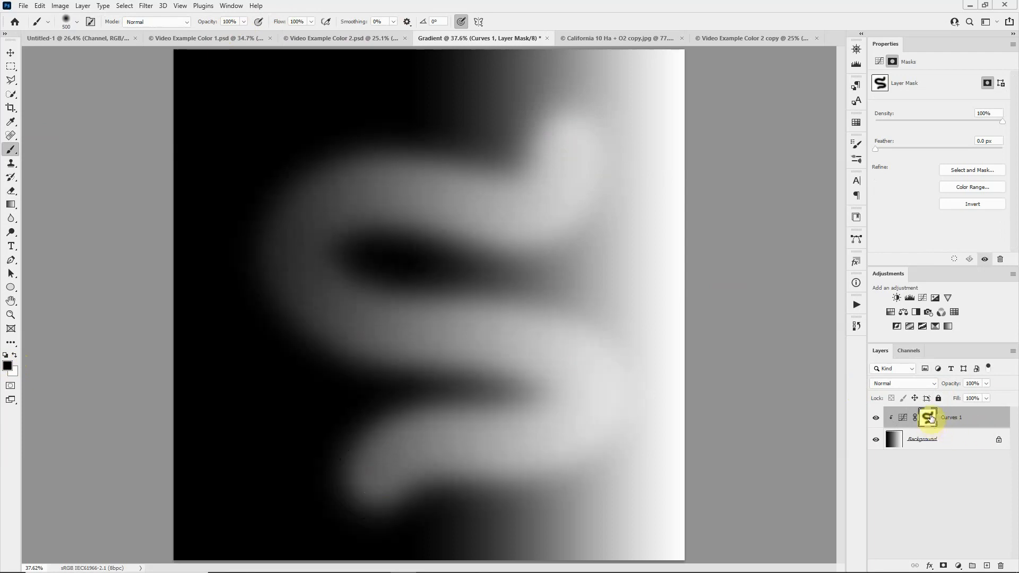
click(876, 419)
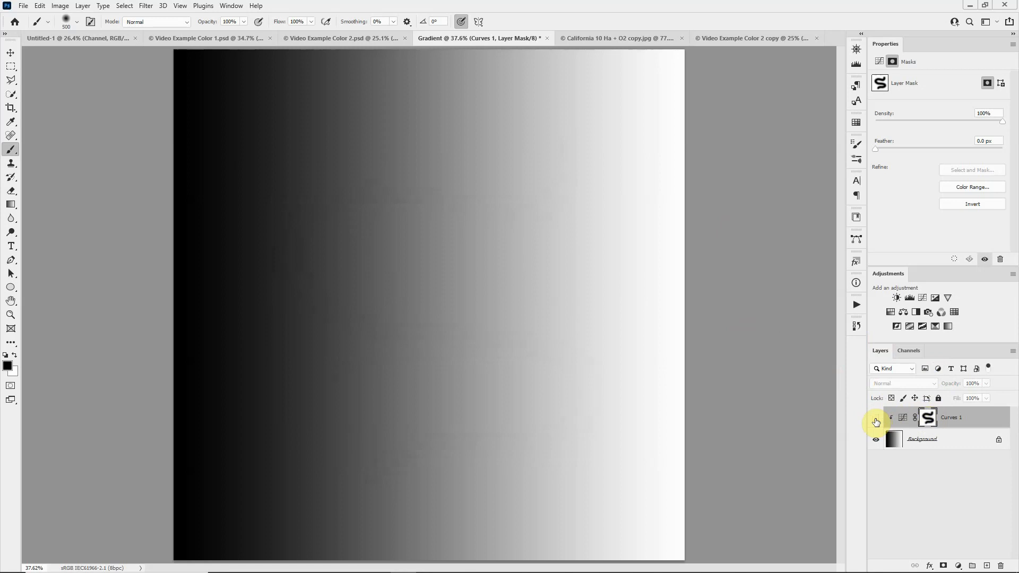
click(875, 421)
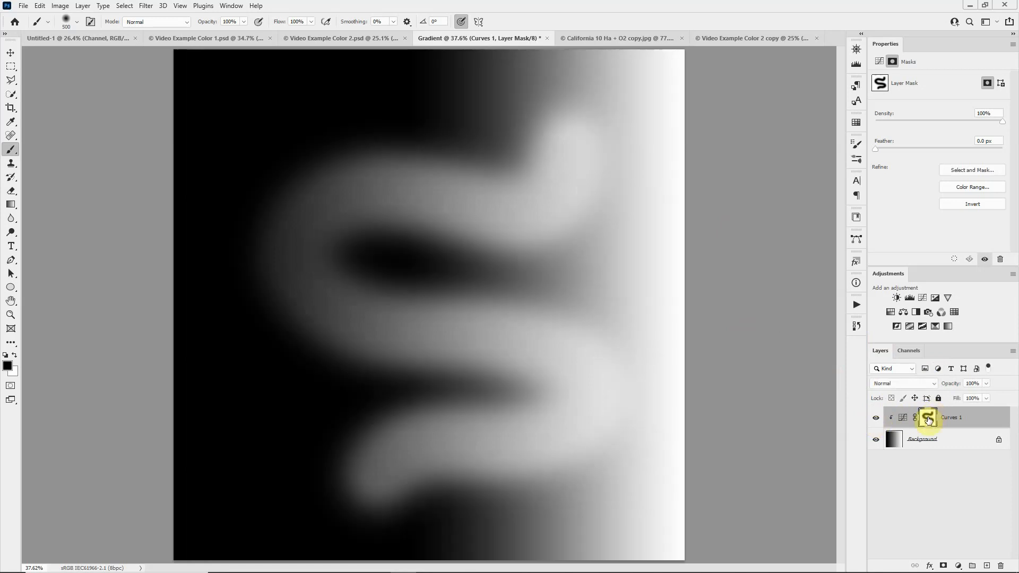